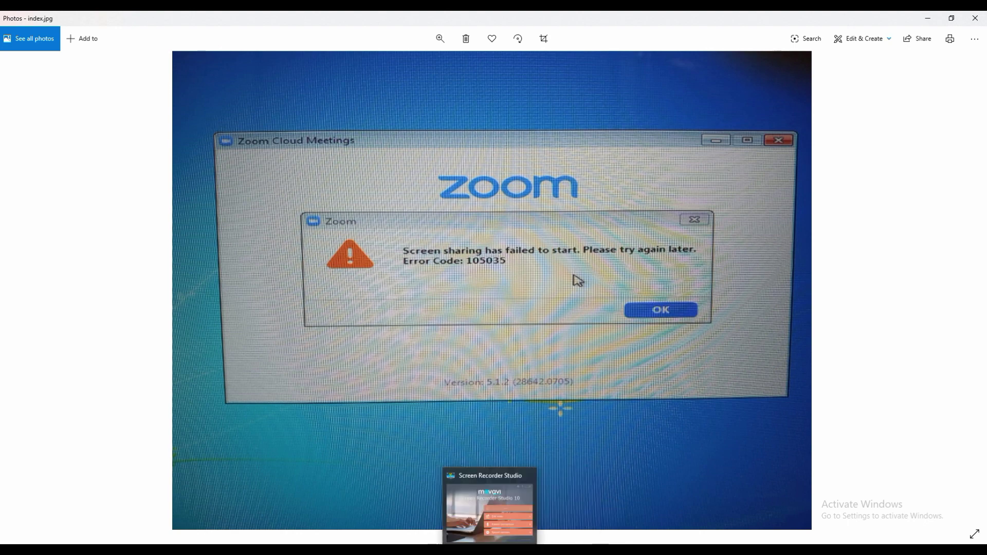
Minimize the error photo and browser windows, and open Control Panel from File Explorer.
mouse_move(541, 550)
left_click(927, 18)
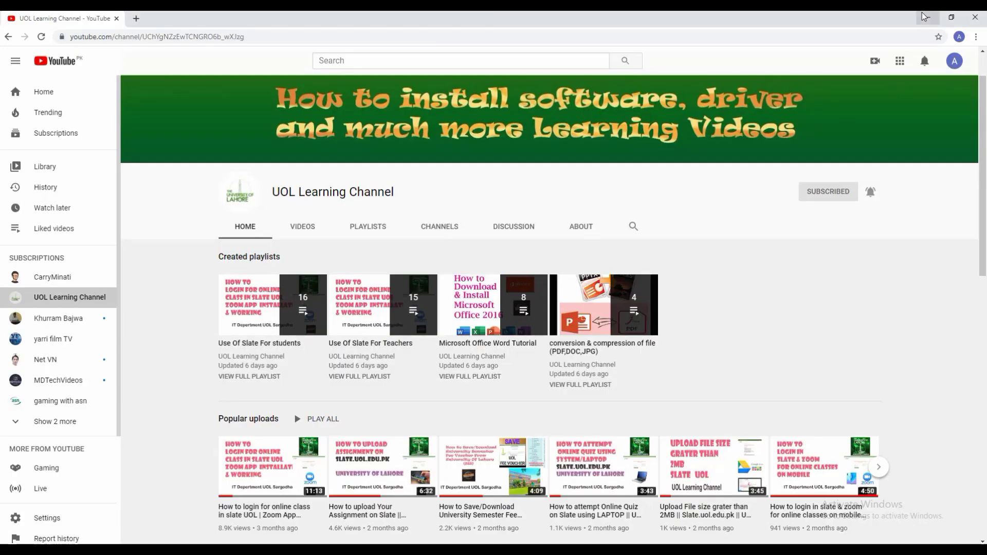
left_click(921, 18)
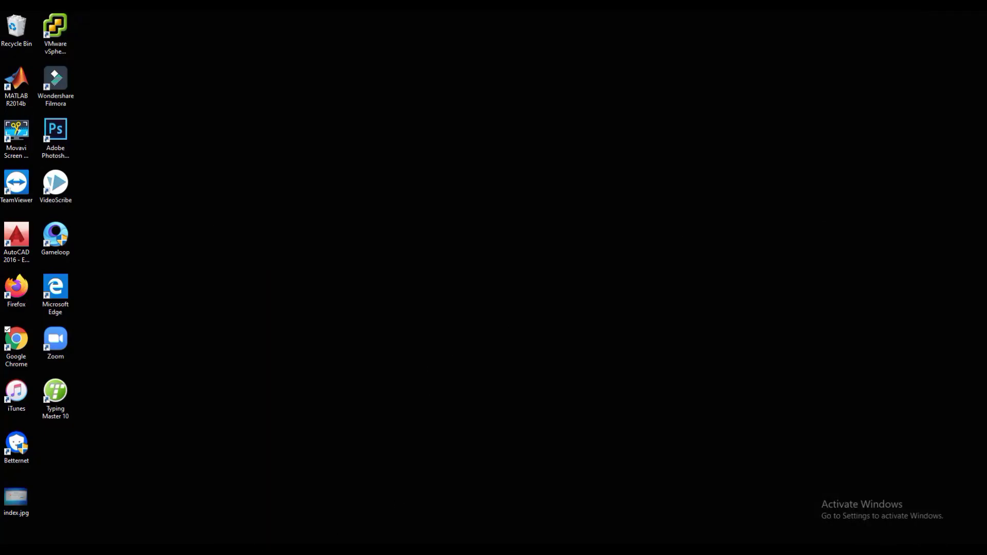
key("super+e")
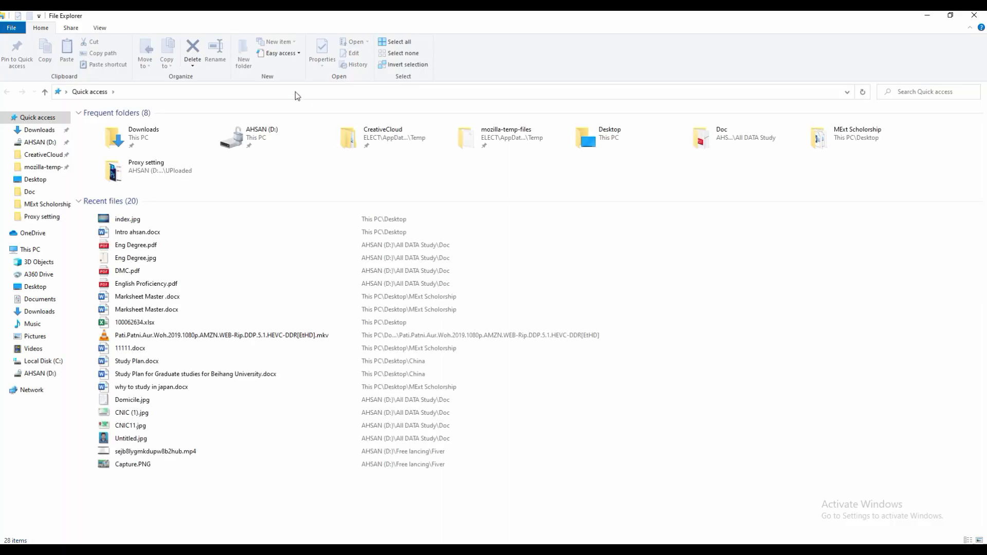
left_click(296, 92)
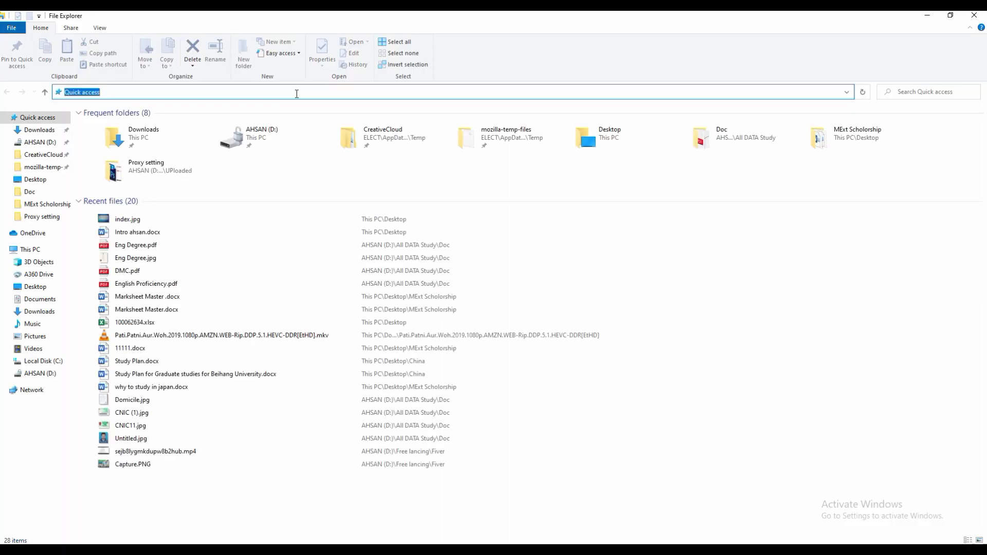
type("cont")
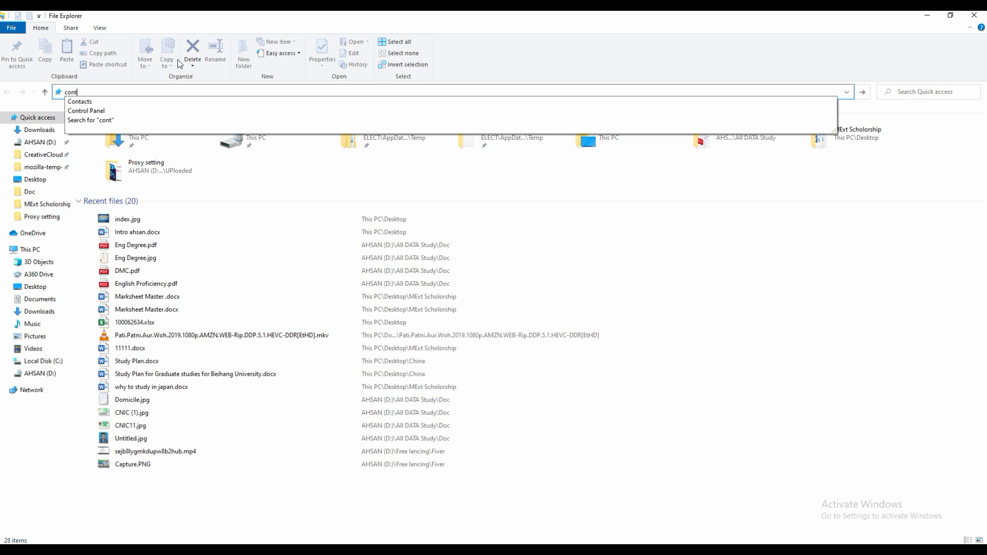
key("Down")
key("Down")
key("Return")
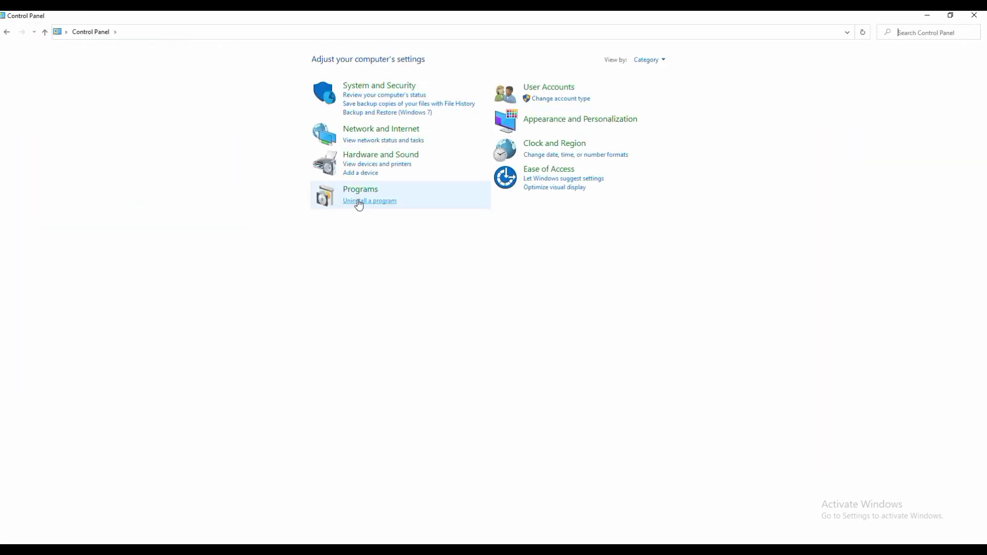
Uninstall Zoom from the installed programs in Control Panel and return to the desktop.
left_click(358, 202)
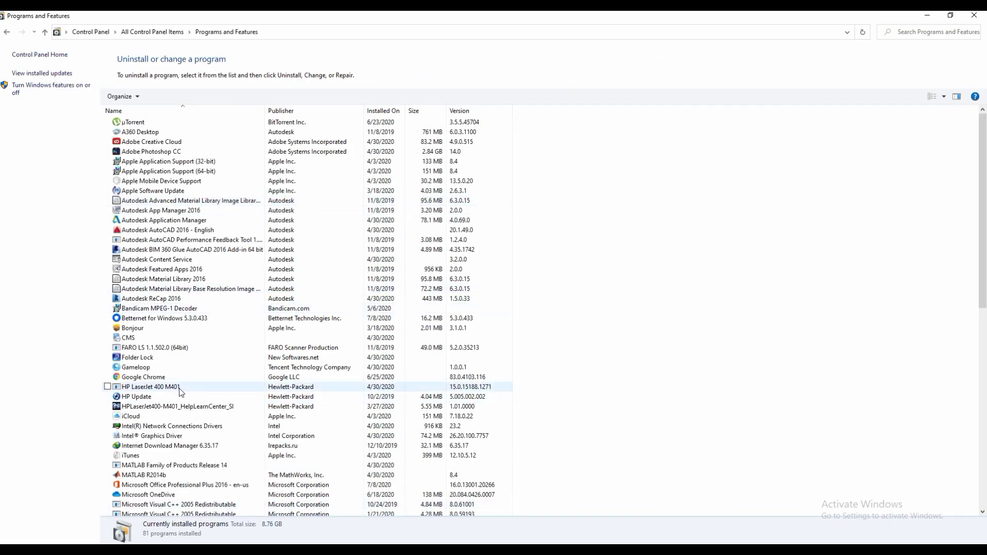
scroll(180, 393, "down", 13)
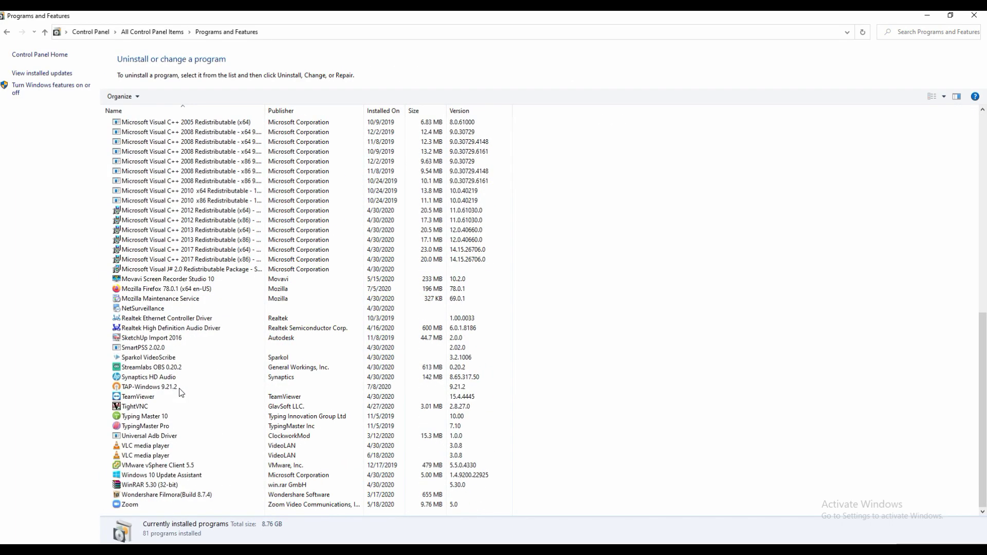
left_click(127, 505)
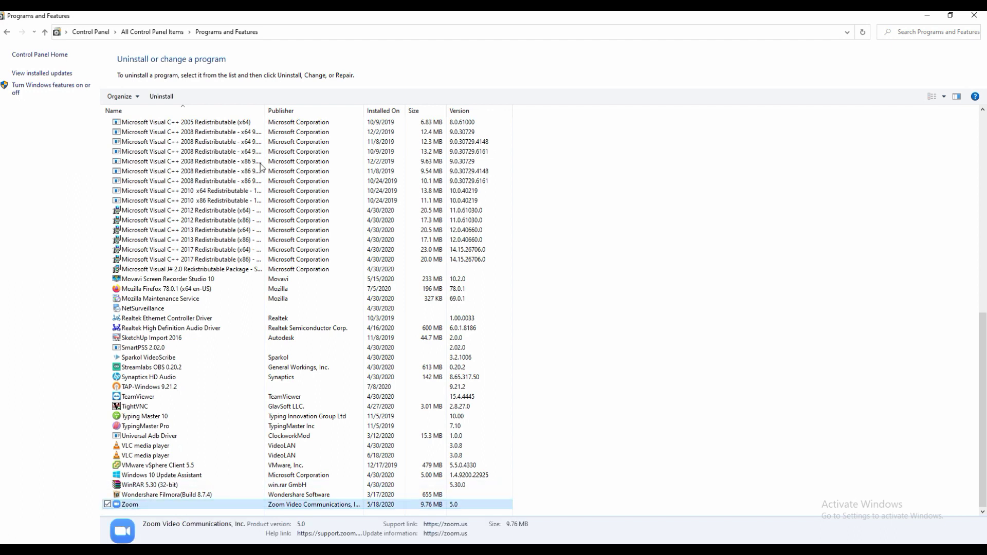
left_click(162, 96)
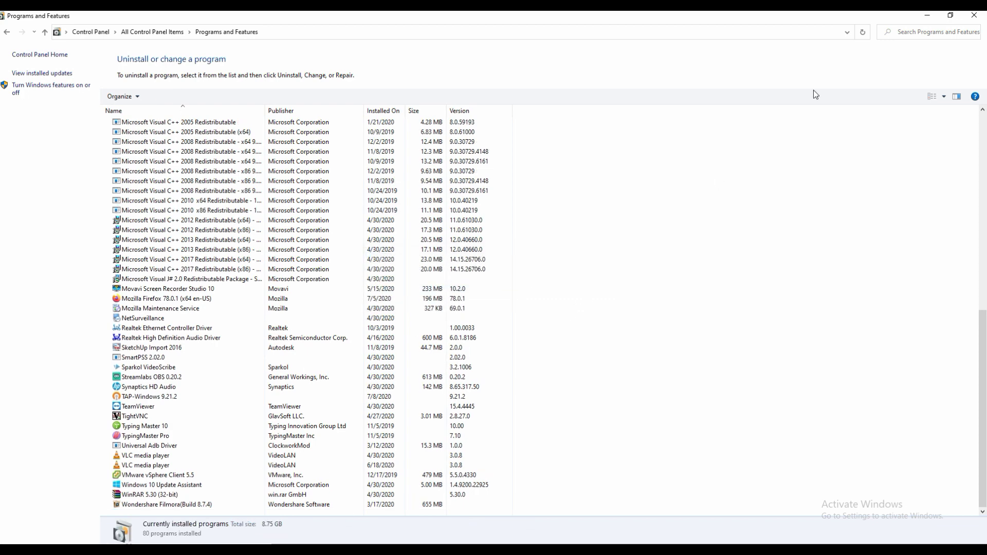
left_click(974, 15)
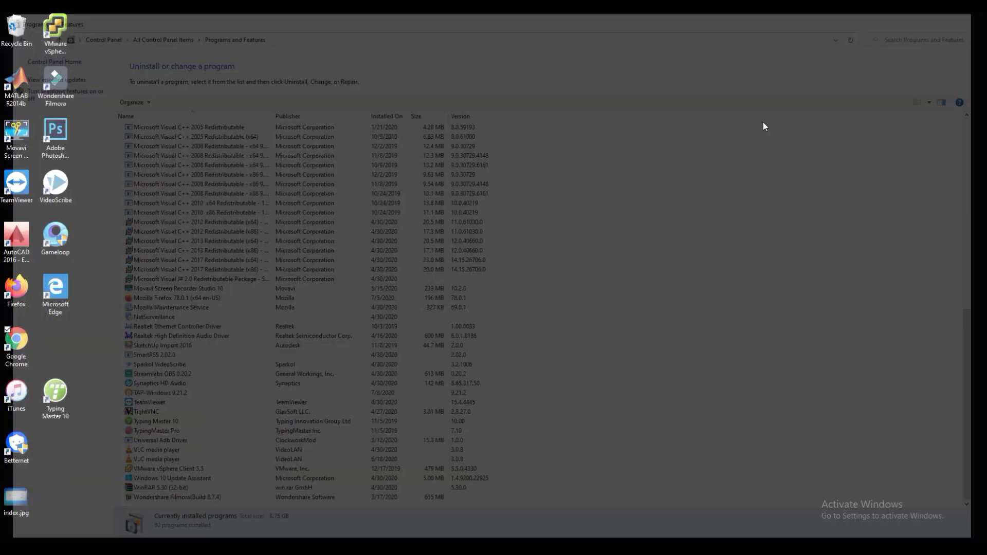
right_click(504, 215)
left_click(510, 249)
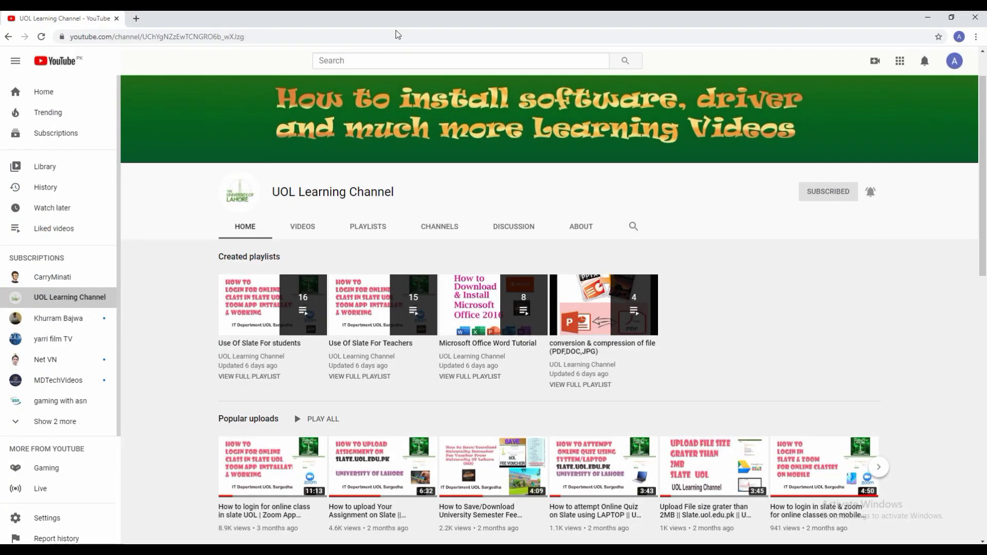
Search Google for "zoom meeting" in a new Chrome tab and open Zoom's Download page from the results.
left_click(140, 20)
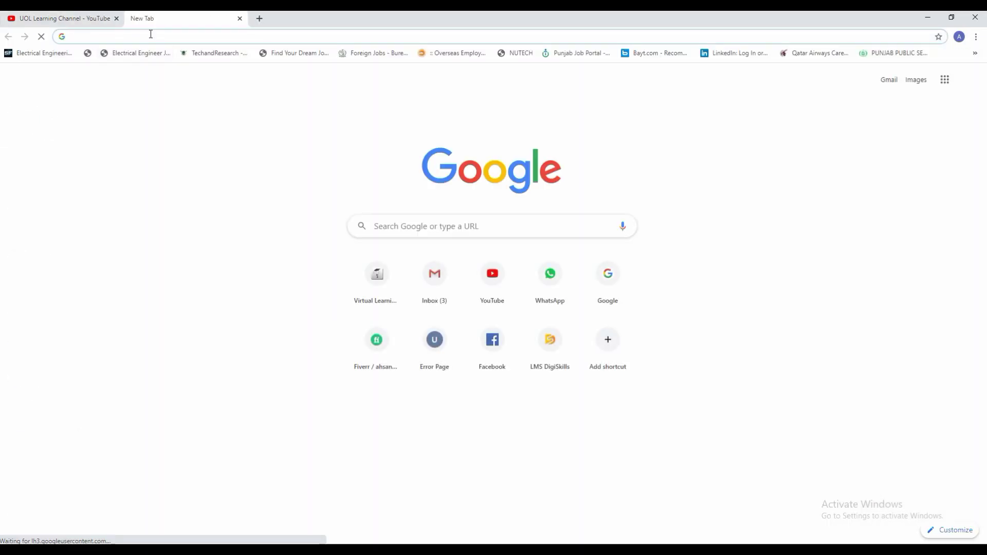
type("zoom")
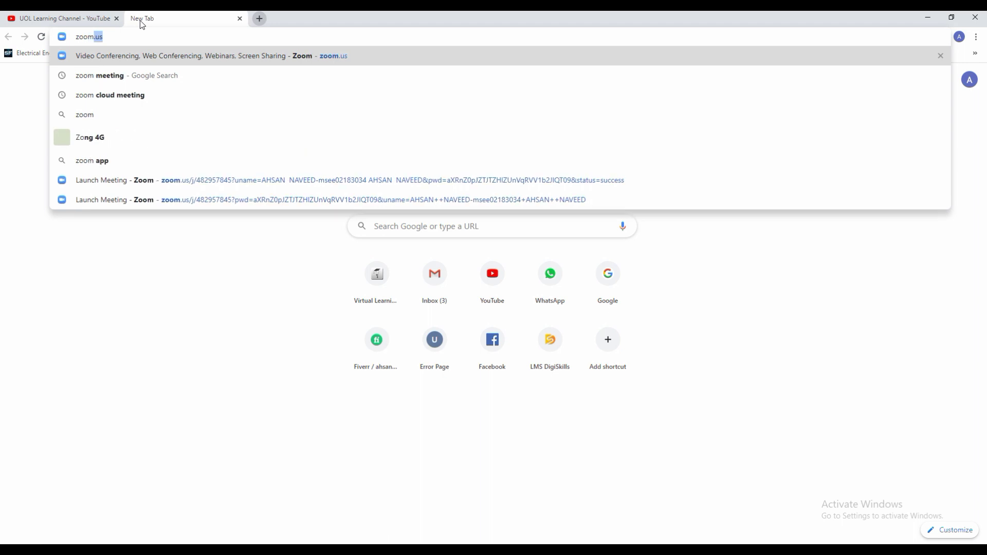
key("Down")
key("Return")
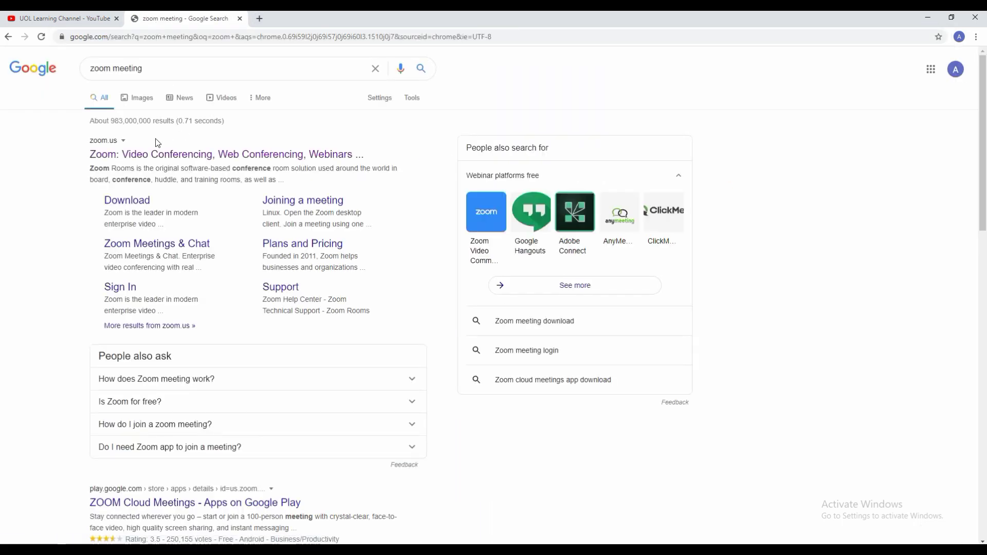
left_click(136, 204)
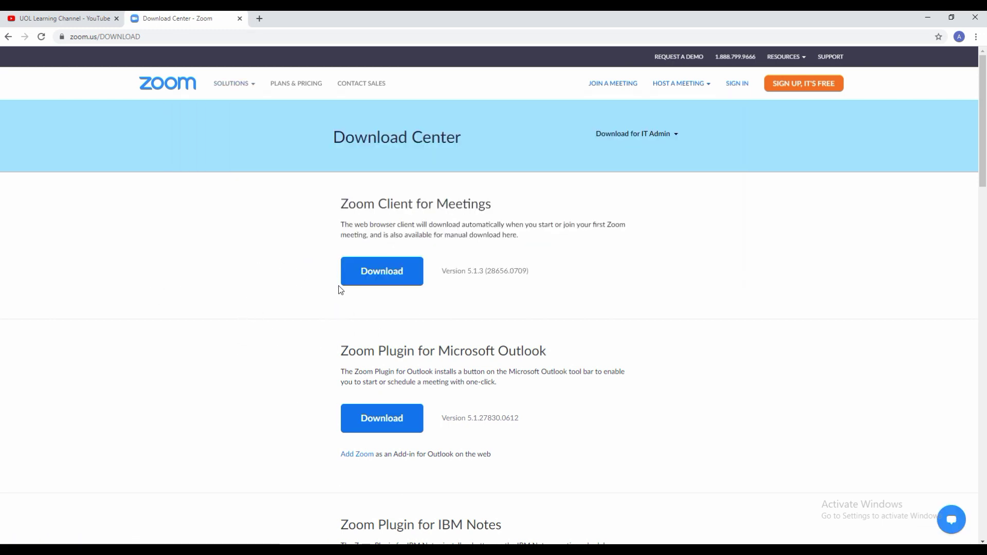
Copy the download link of Zoom Client for Meetings and paste it as the address in a new tab.
right_click(376, 280)
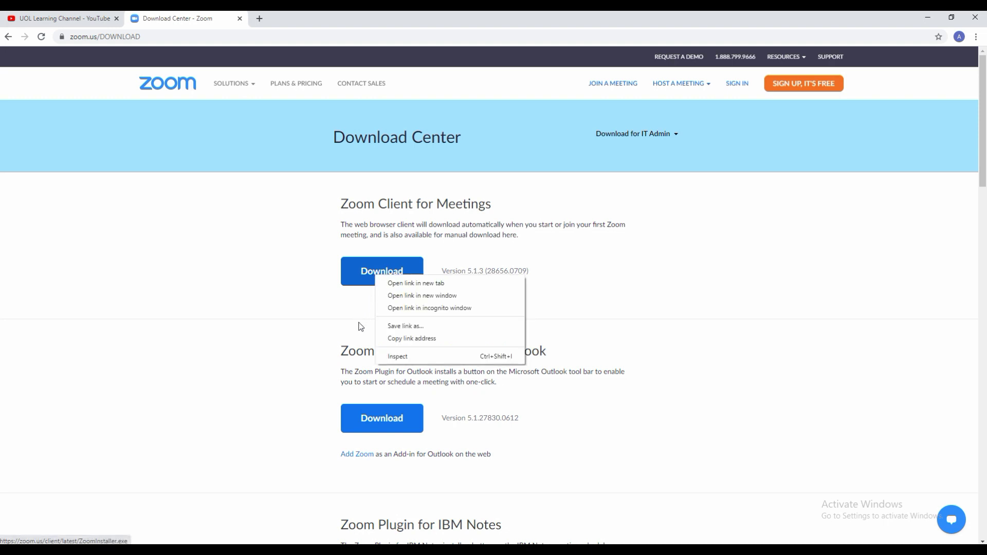
left_click(408, 344)
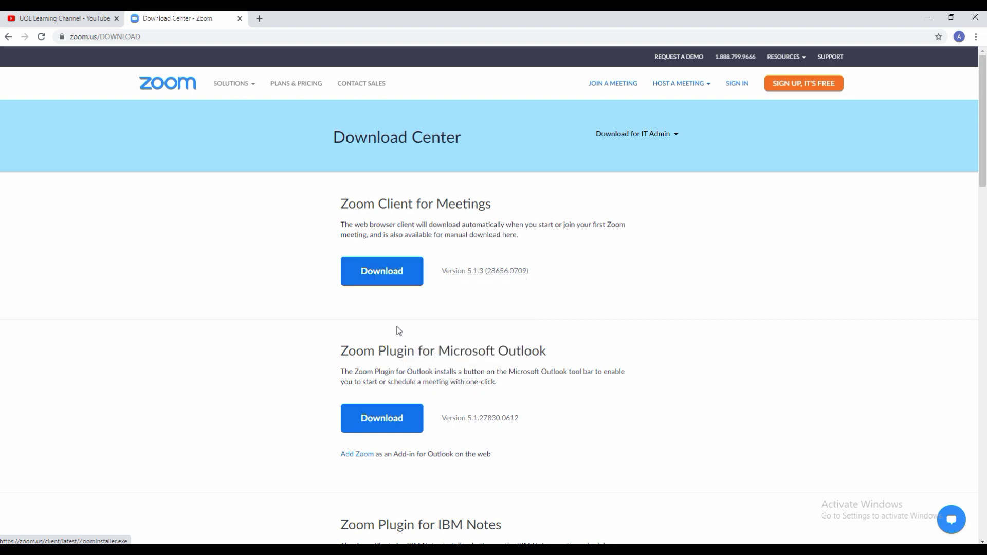
left_click(260, 18)
right_click(269, 40)
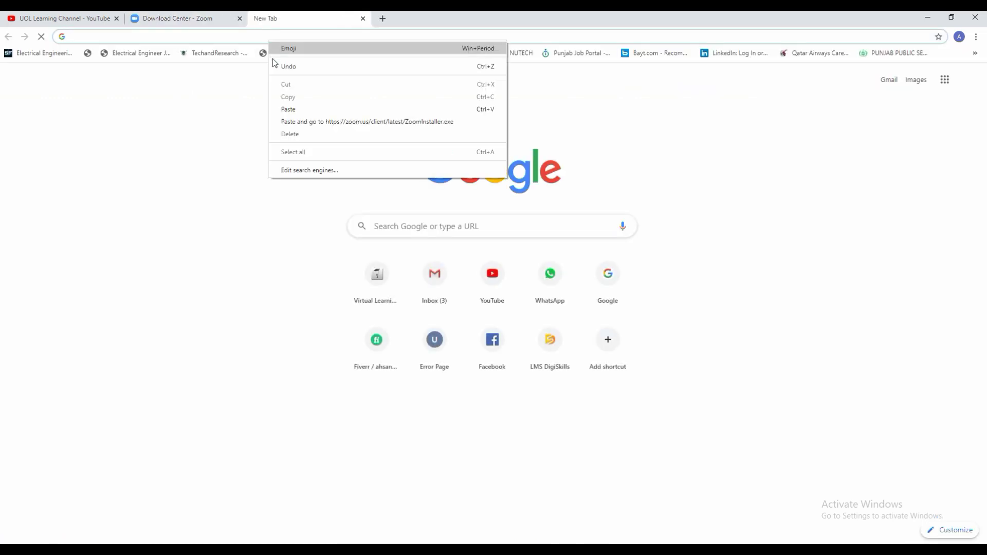
left_click(303, 109)
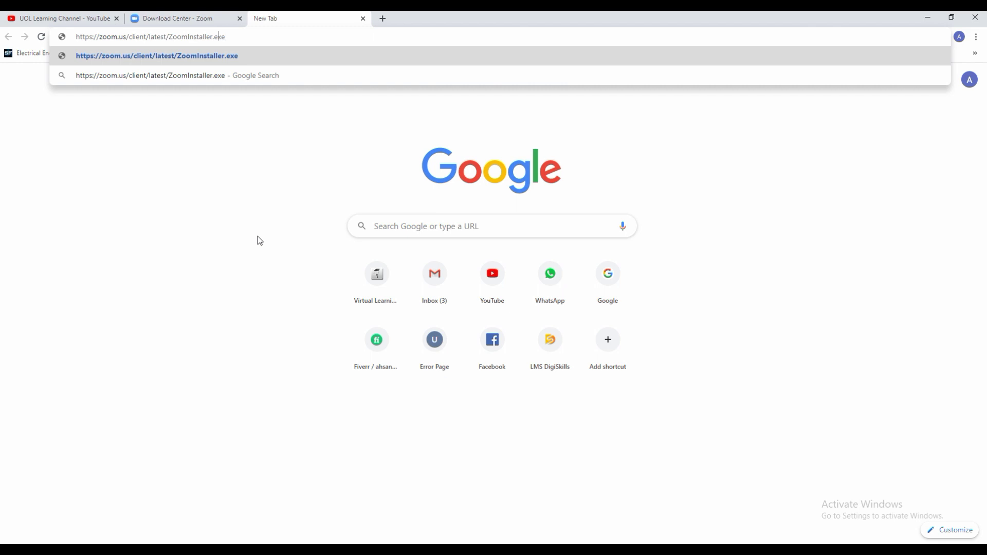
Change the file name in the pasted address to ZoomInstallerXP.exe and save the download to the Desktop.
key("Left")
key("Left")
key("Left")
type("XP")
key("Return")
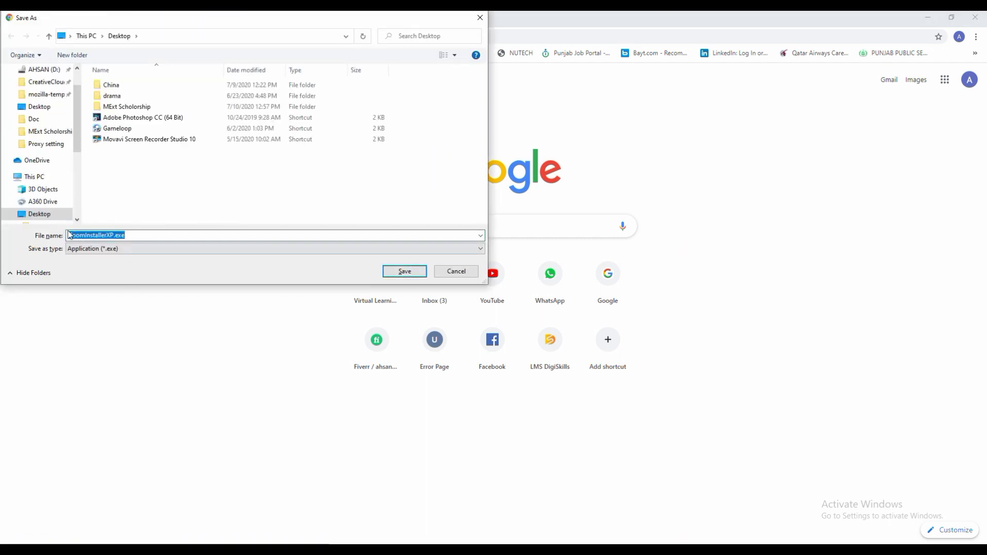
left_click(399, 278)
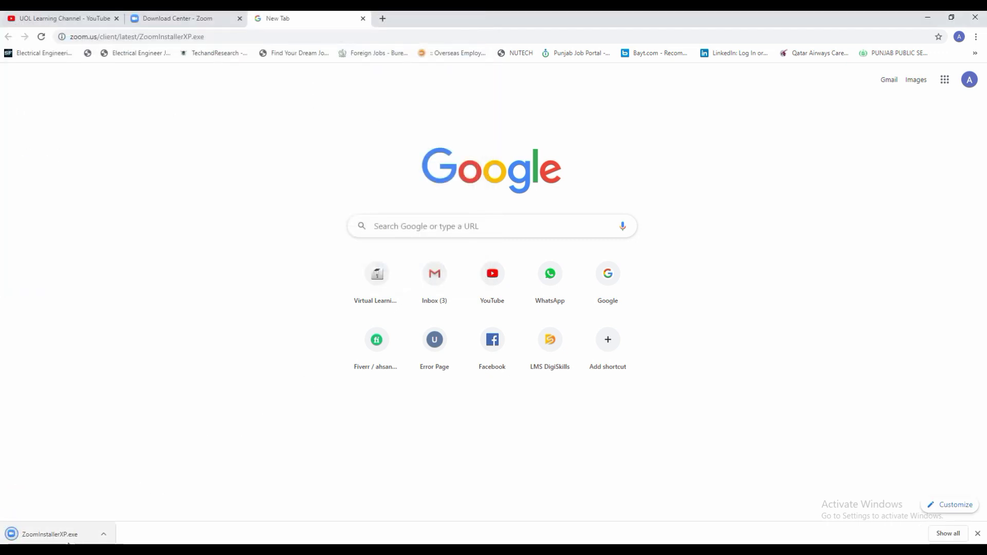
Run the downloaded ZoomInstallerXP.exe to install Zoom and minimize the browser.
left_click(60, 536)
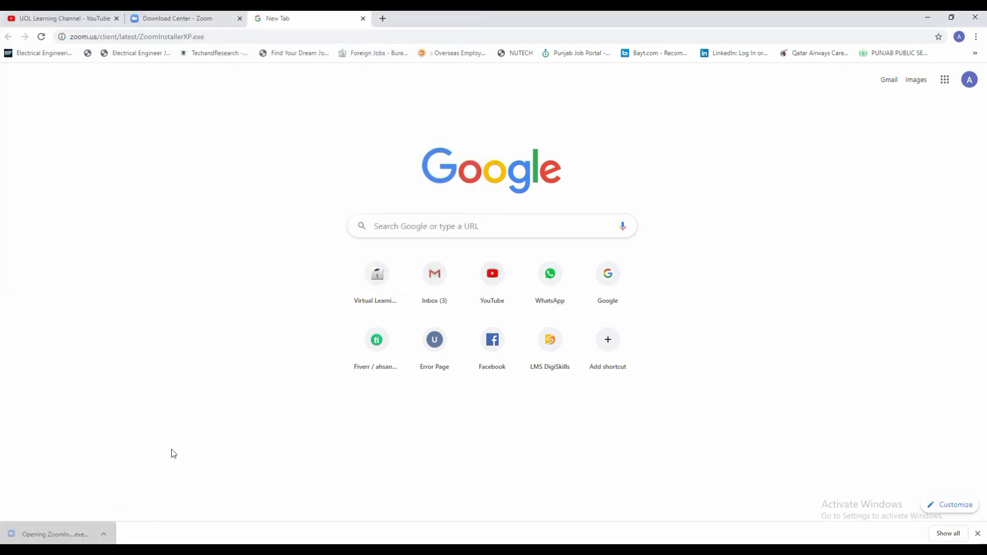
left_click(525, 293)
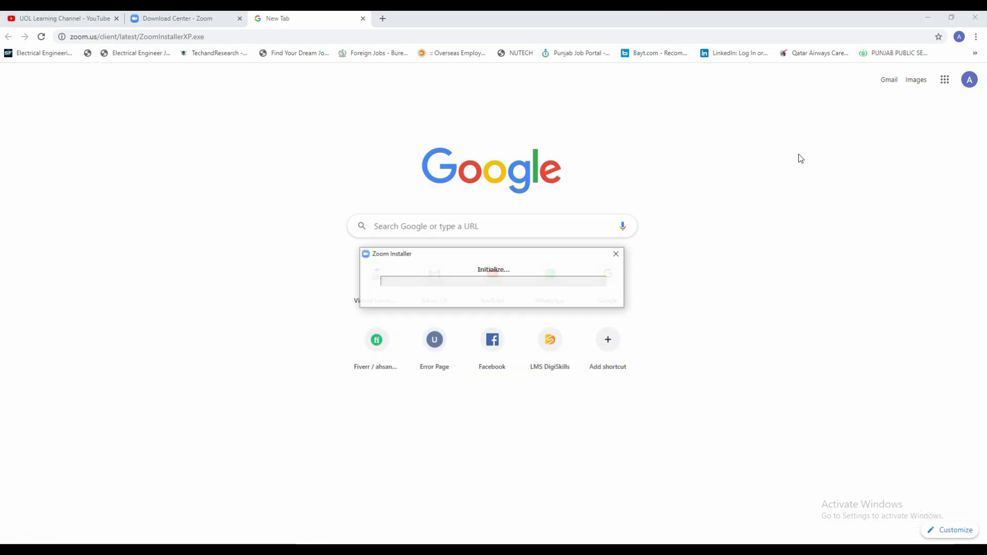
left_click(929, 17)
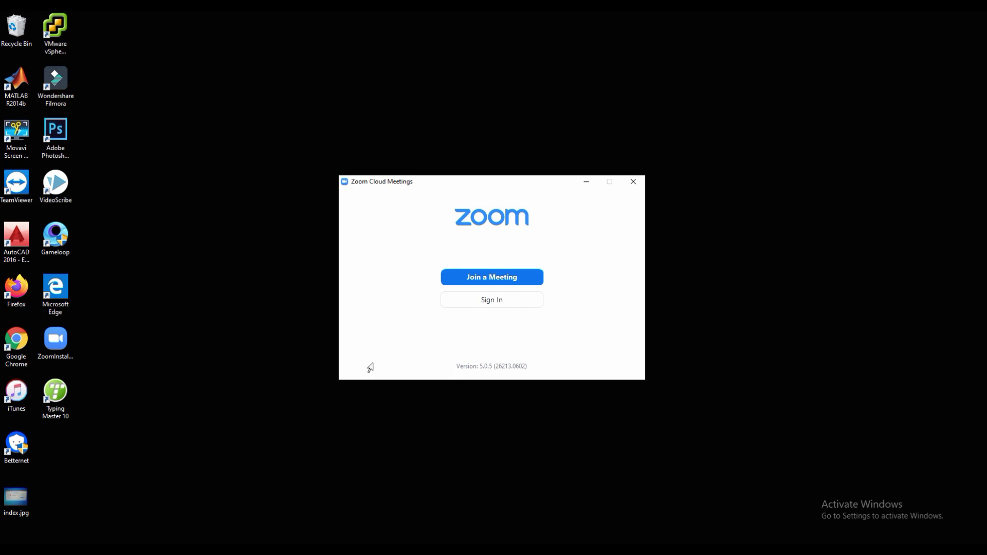
Start signing in to Zoom with Google and copy the full address of the sign-in page that opens in Edge.
left_click(465, 298)
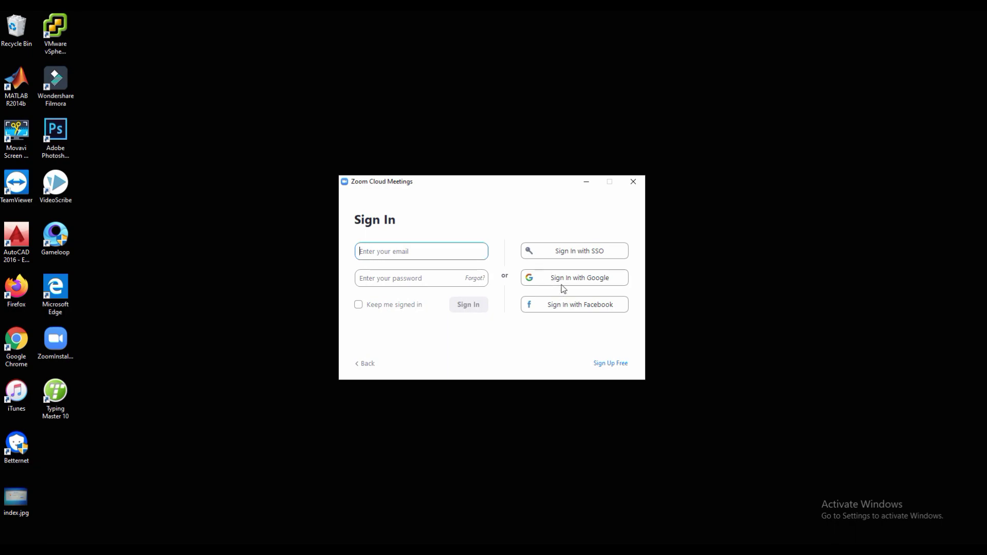
left_click(563, 284)
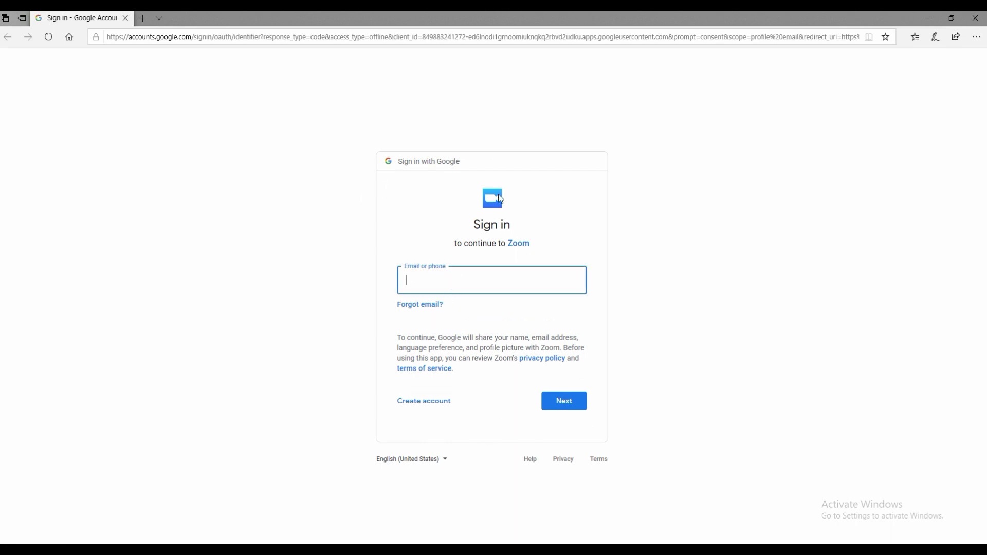
left_click(201, 37)
right_click(199, 37)
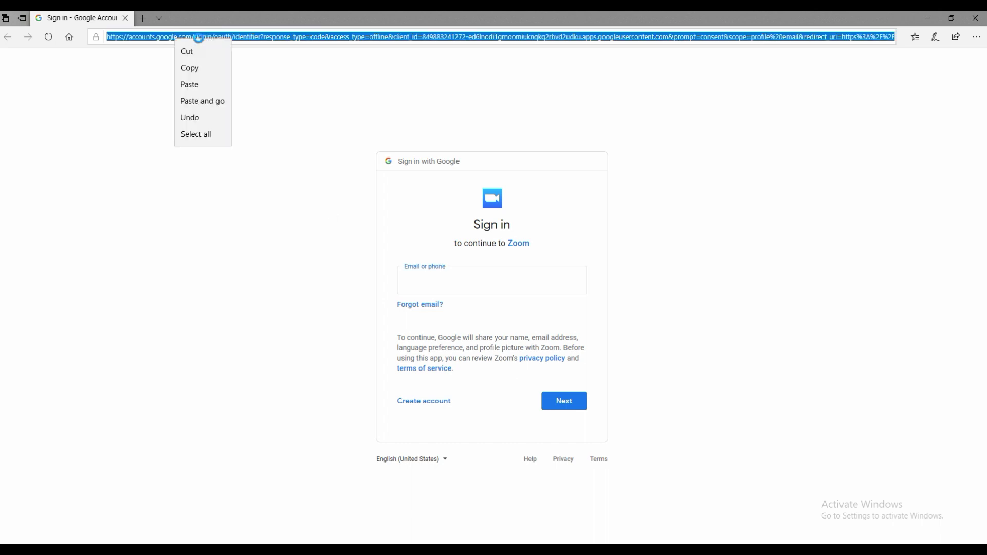
left_click(190, 68)
Switch to Chrome and load the copied Google sign-in address there.
key("alt+Tab")
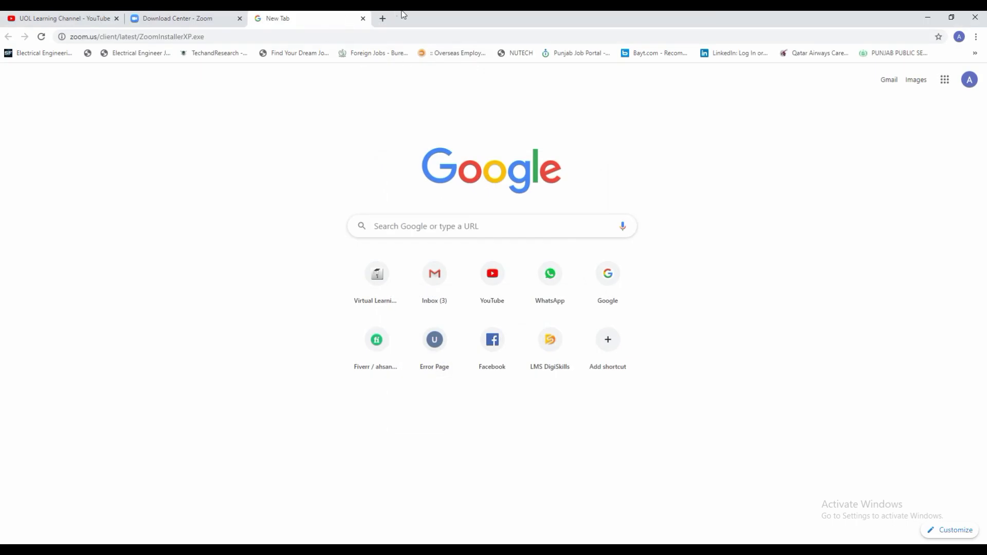
left_click(348, 35)
key("ctrl+v")
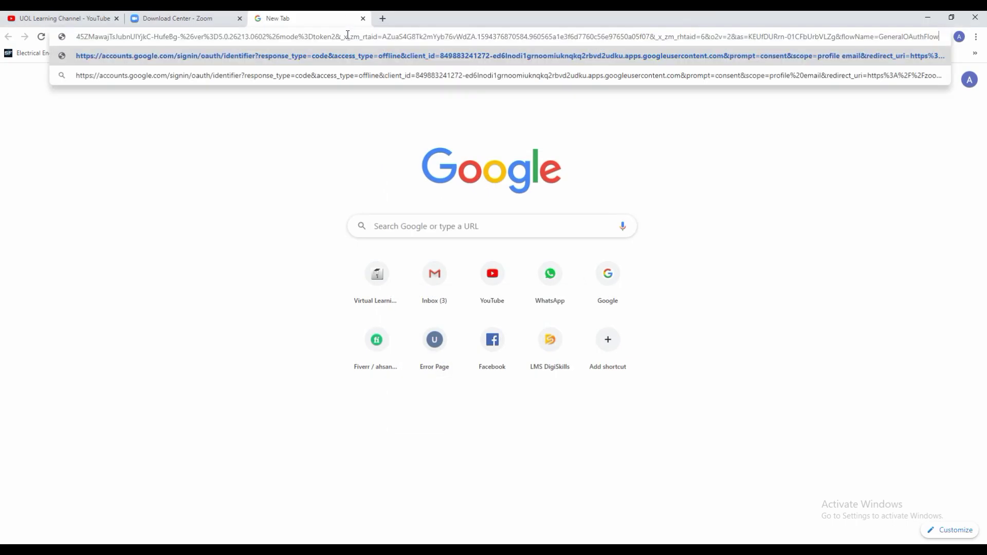
key("Return")
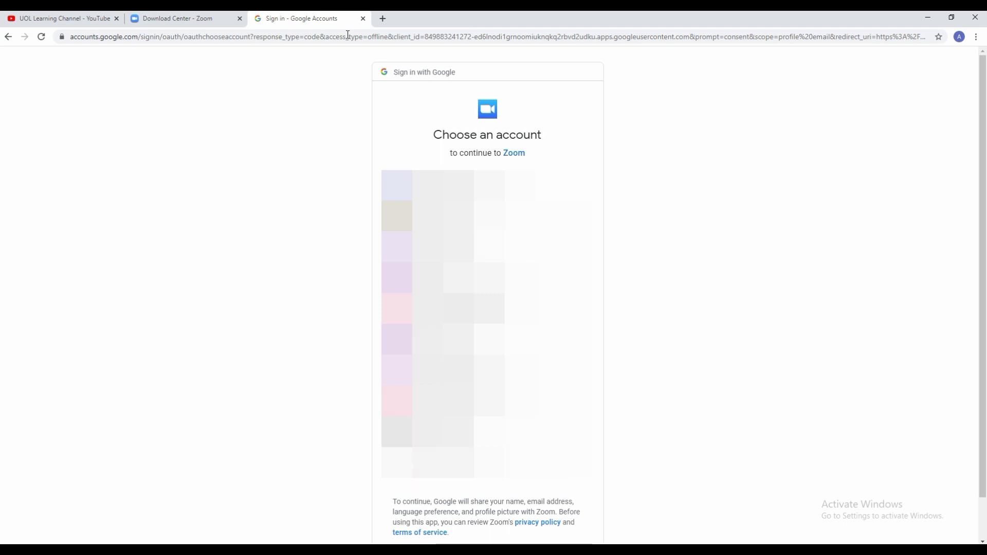
Minimize Chrome and go back to the email field of the Google sign-in page in Edge.
left_click(382, 19)
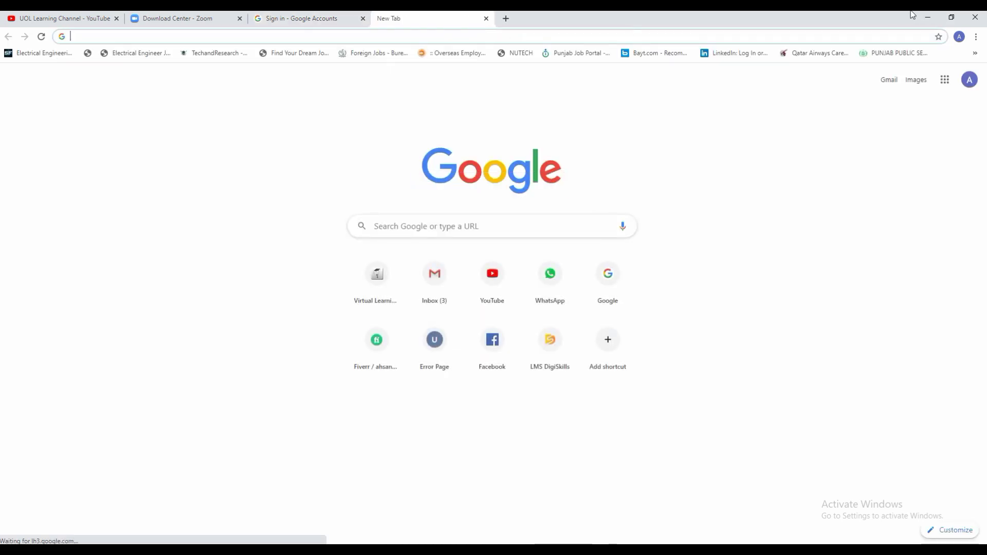
left_click(927, 16)
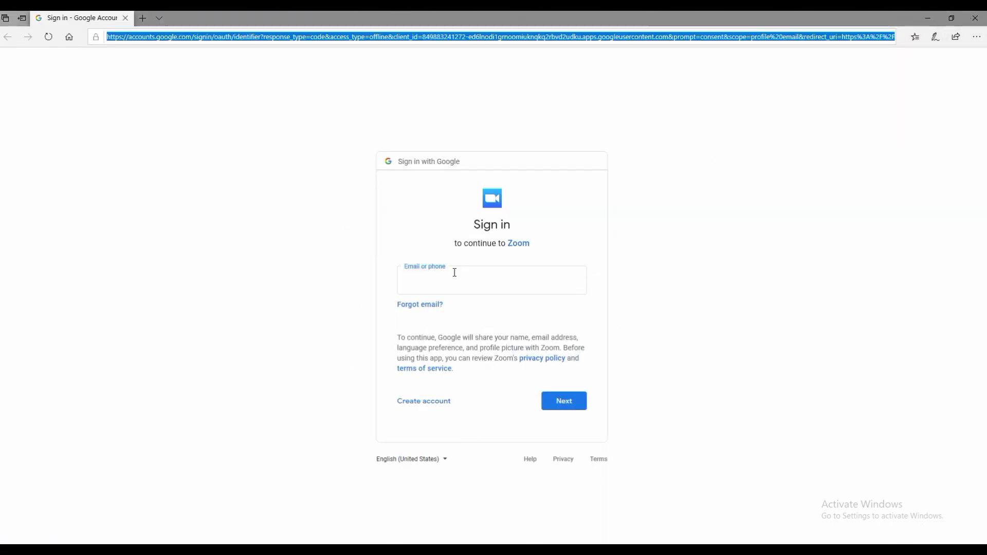
left_click(438, 277)
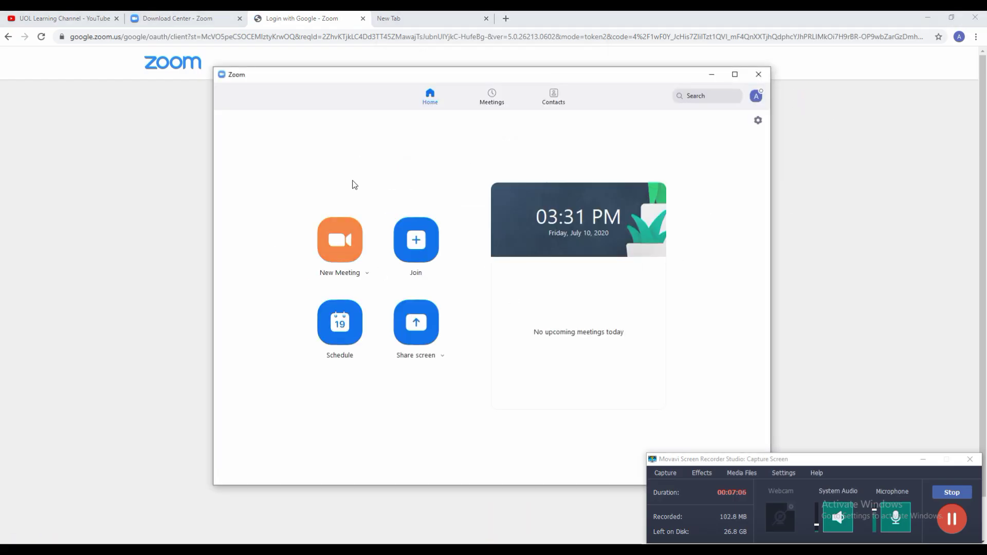
Start a new Zoom meeting and join it with computer audio.
left_click(341, 234)
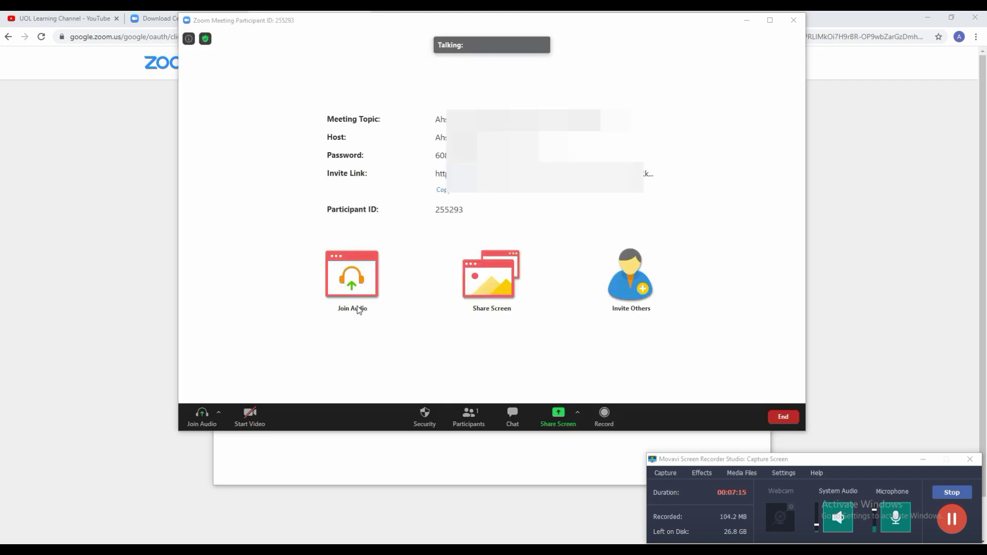
left_click(359, 309)
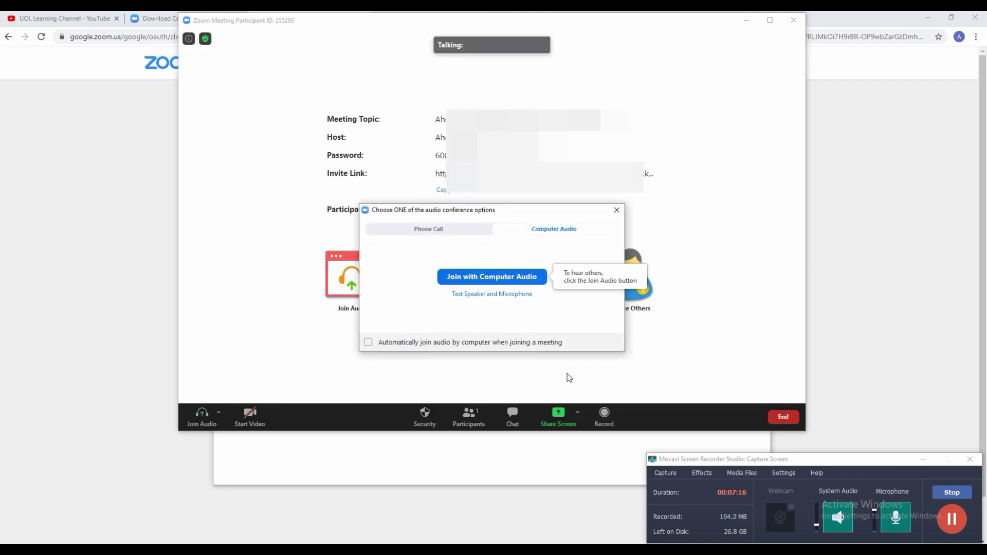
left_click(527, 278)
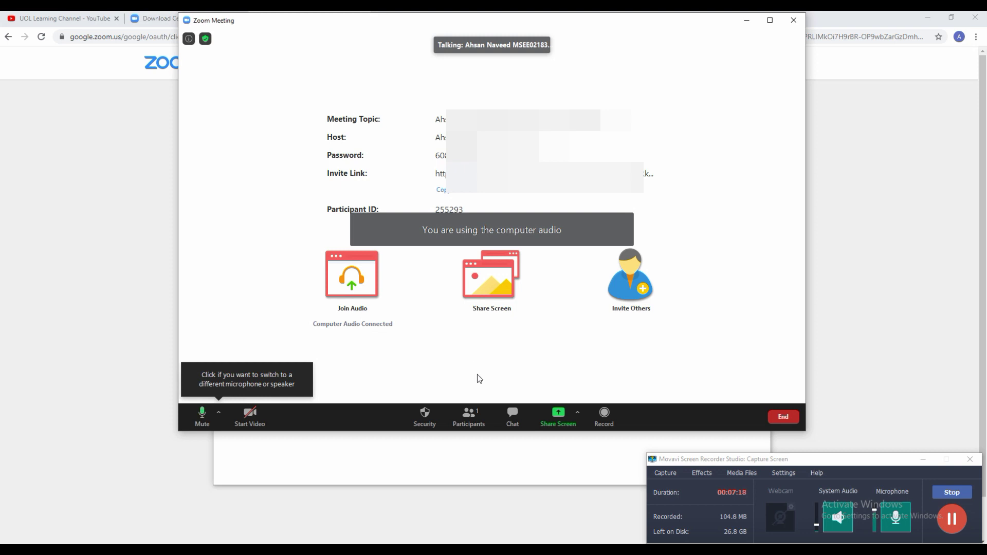
Share the Photos window in the Zoom meeting.
left_click(578, 412)
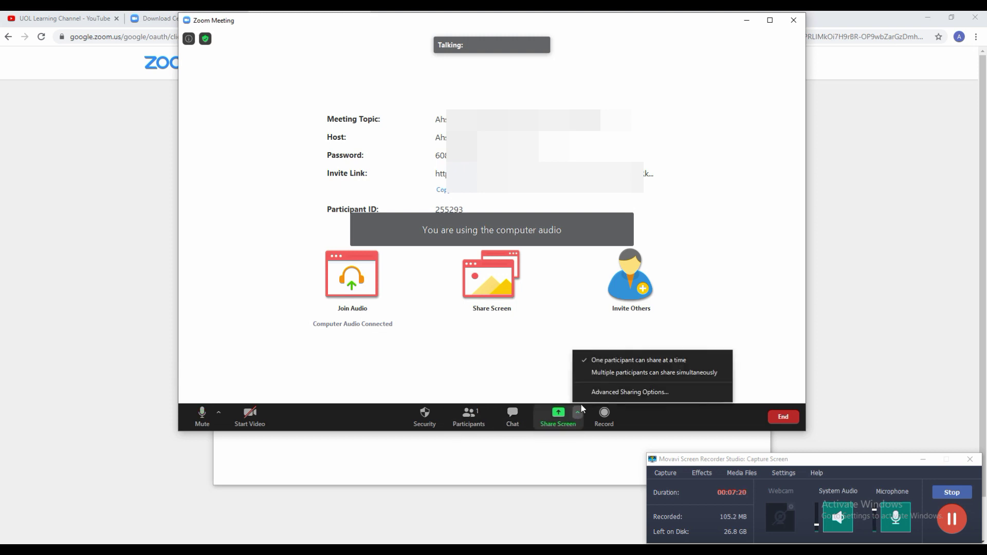
left_click(556, 426)
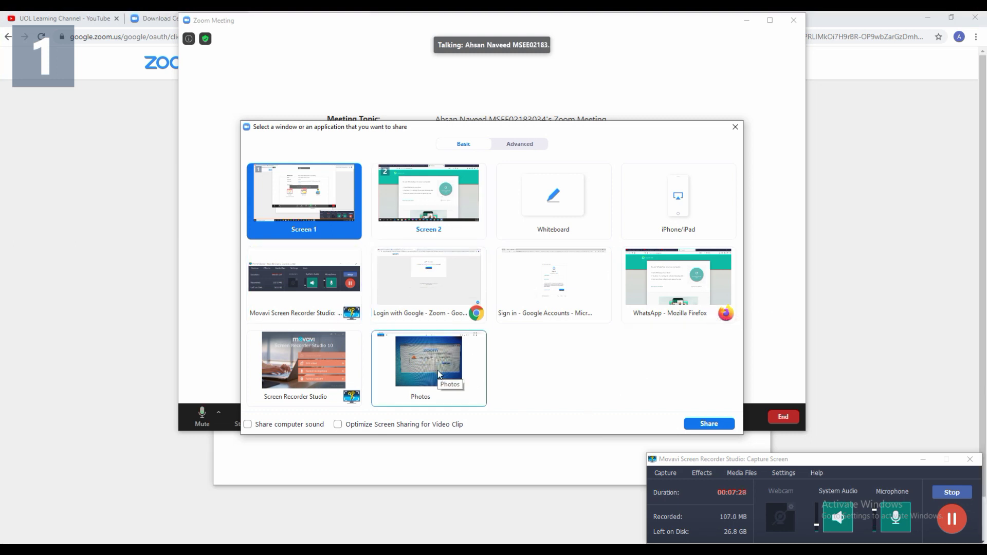
left_click(438, 375)
left_click(709, 423)
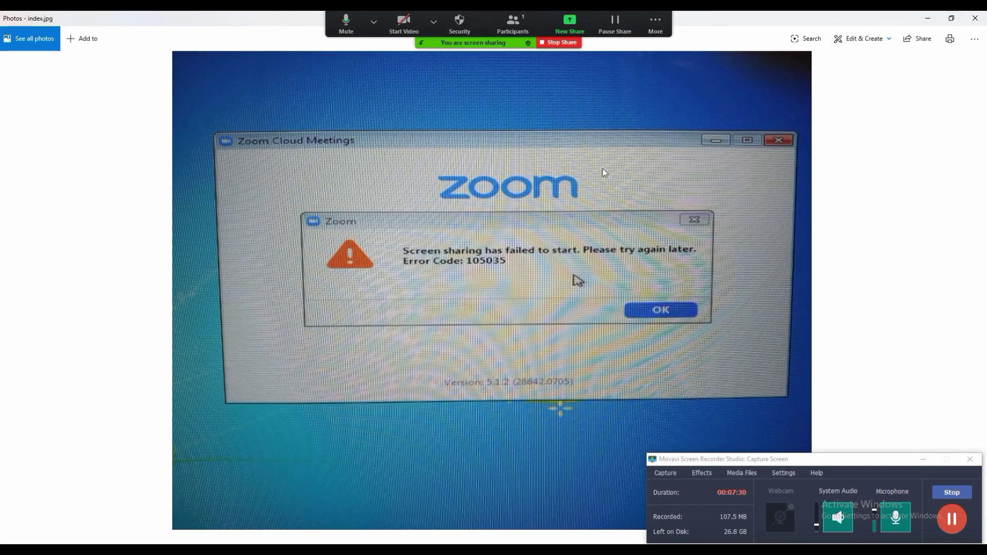